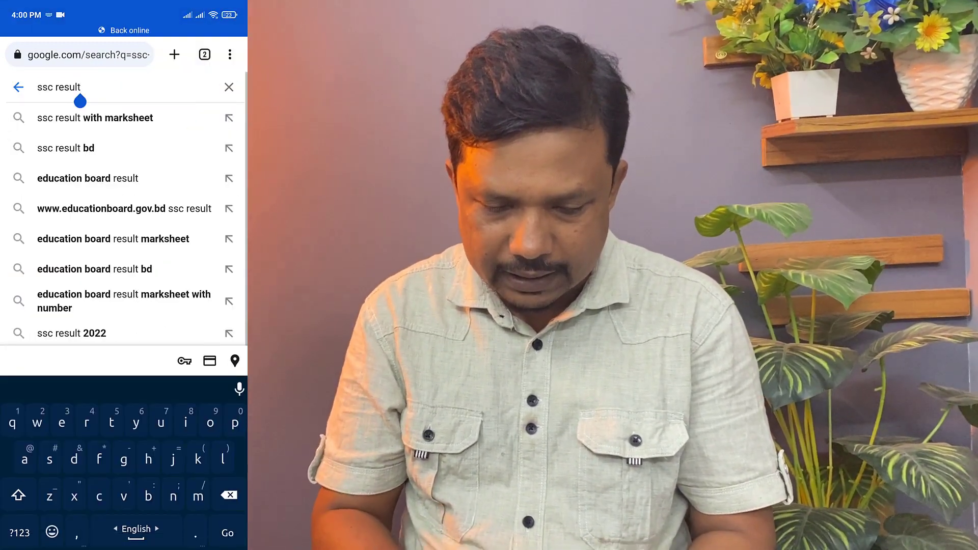
# - Search for 'education board result' and open the Education Board Bangladesh results page
pyautogui.click(87, 178)
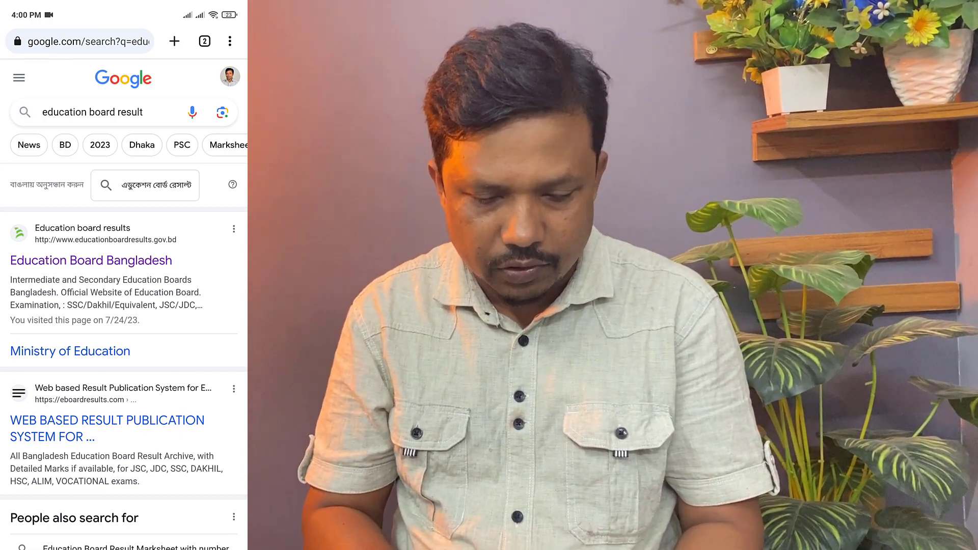
pyautogui.click(91, 261)
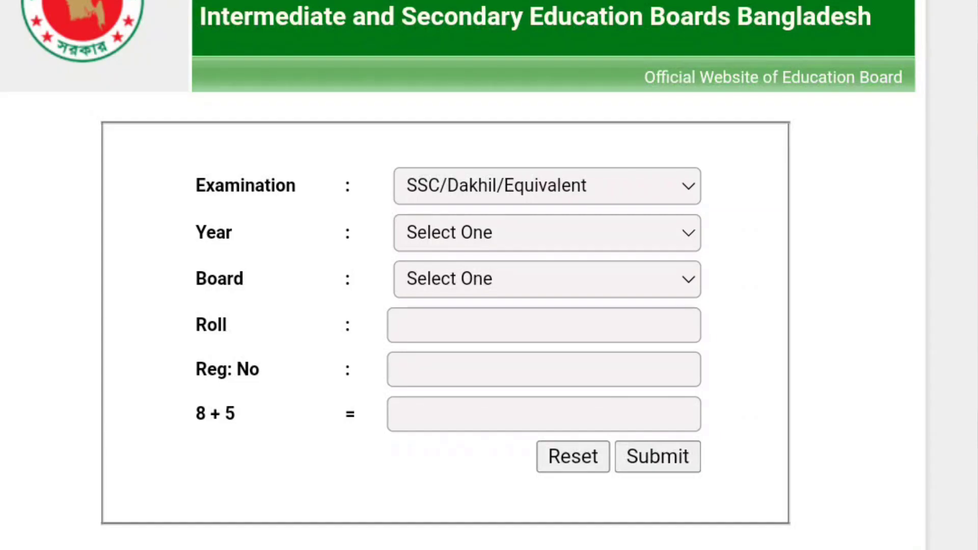
# - Keep the SSC/Dakhil/Equivalent examination and choose year 2023 and the Dhaka board
pyautogui.click(548, 186)
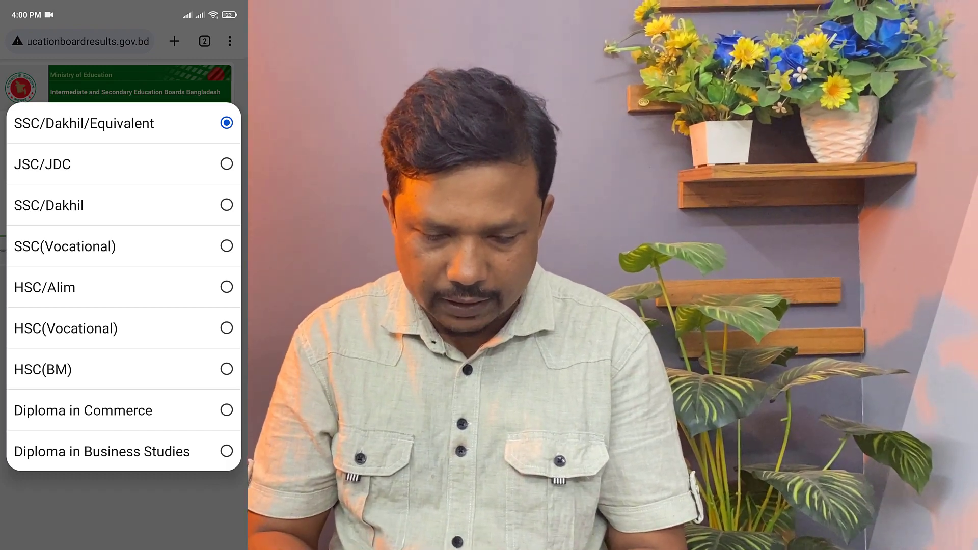
pyautogui.press('Escape')
pyautogui.click(138, 146)
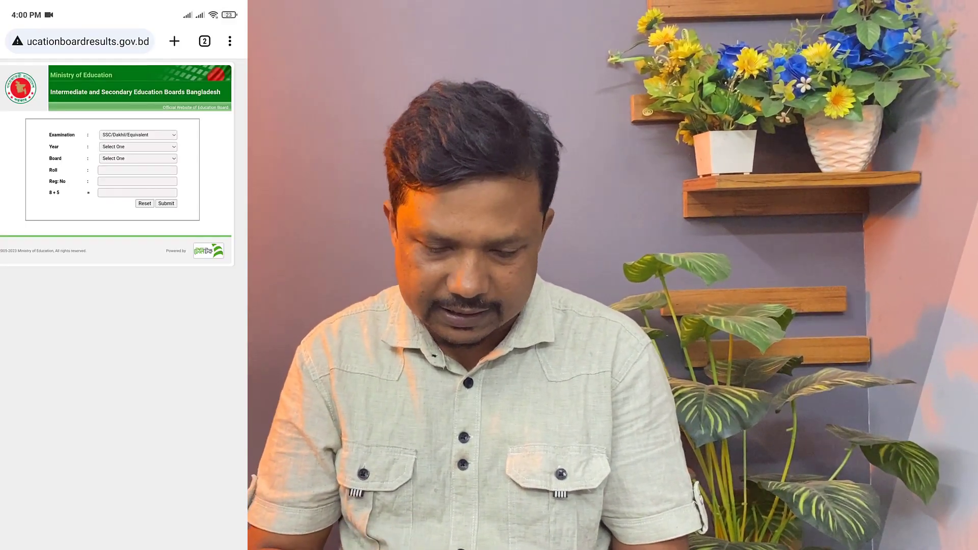
pyautogui.click(122, 100)
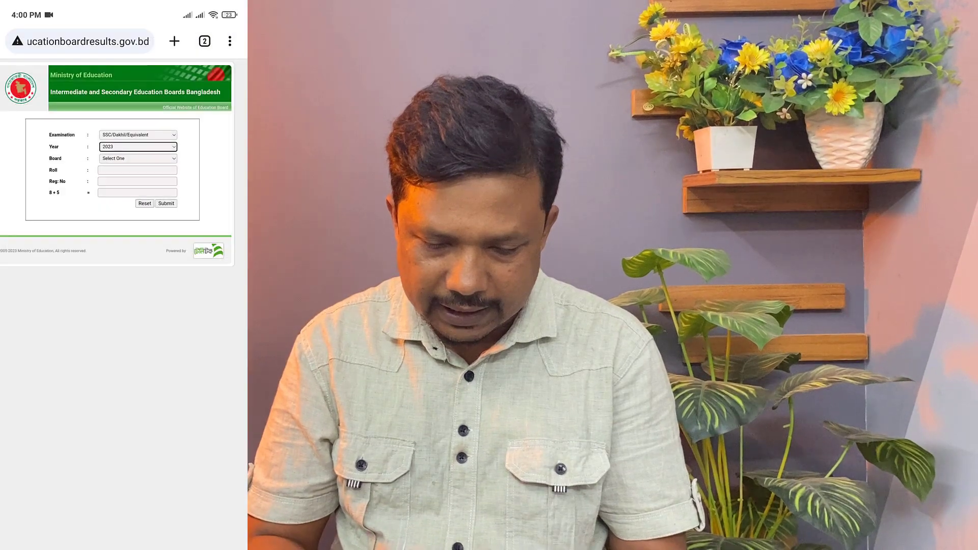
pyautogui.click(137, 158)
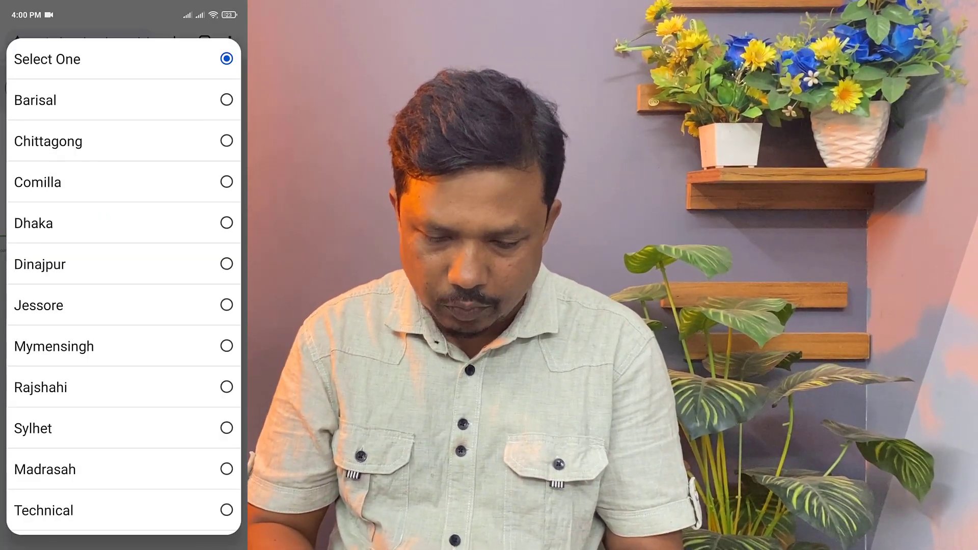
pyautogui.click(122, 223)
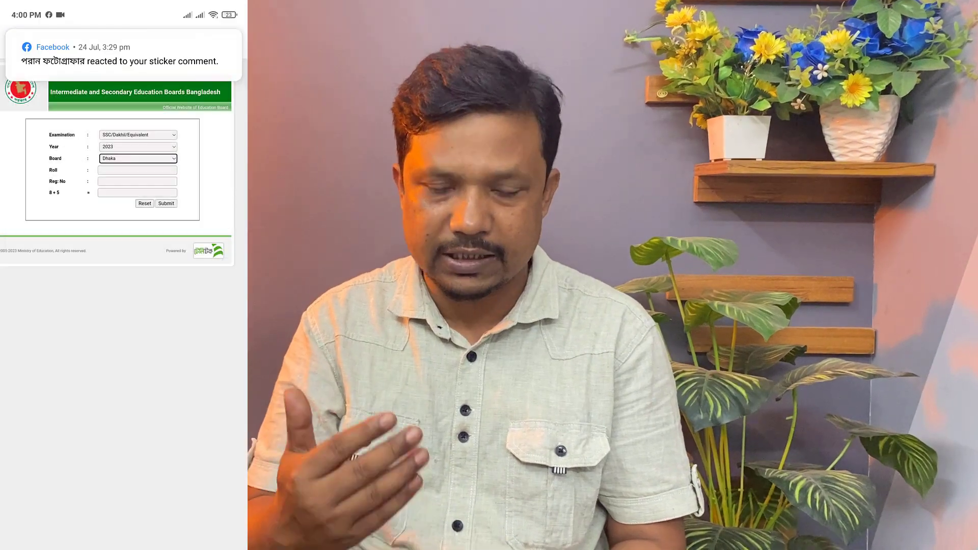
# - Focus the Roll field on the results form
pyautogui.click(138, 171)
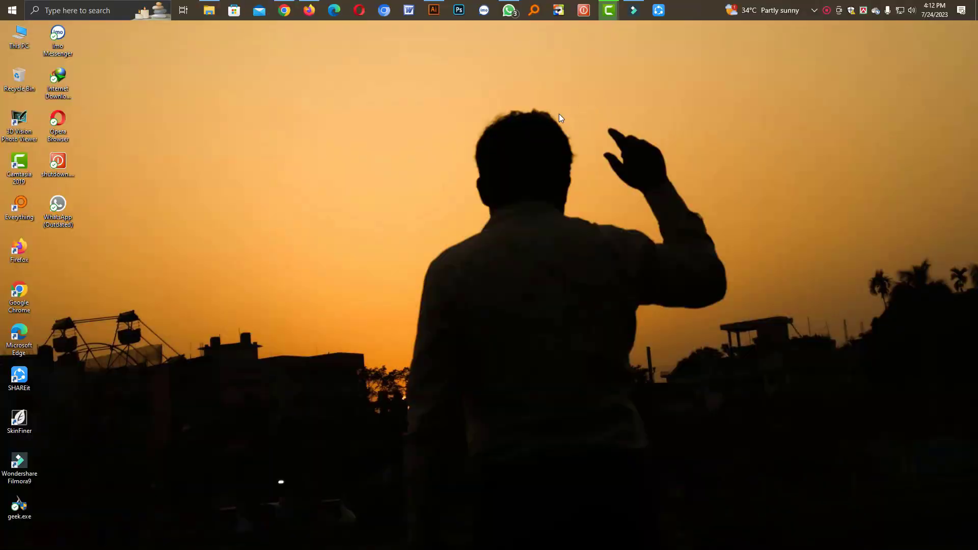
# - In Firefox, search Google for 'ssc result 2023'
pyautogui.click(305, 19)
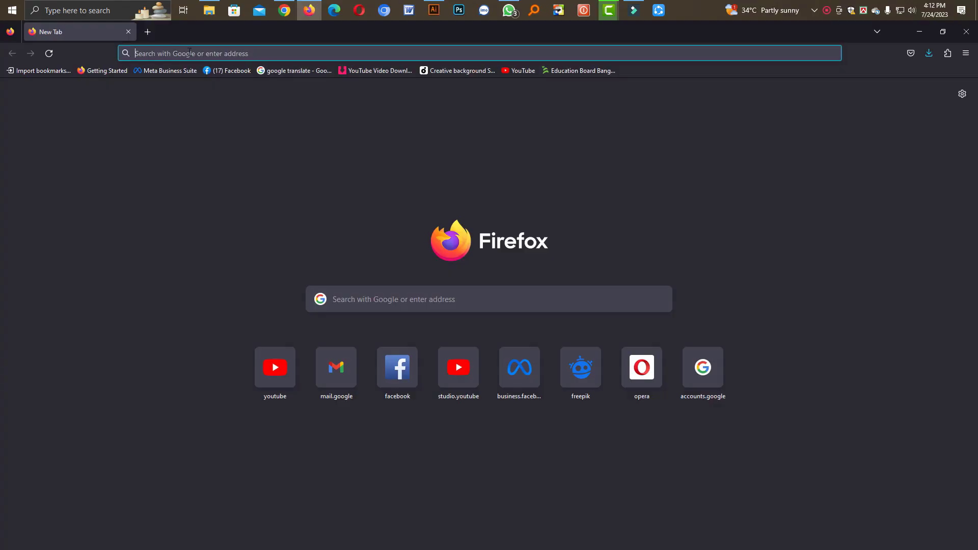
pyautogui.click(371, 301)
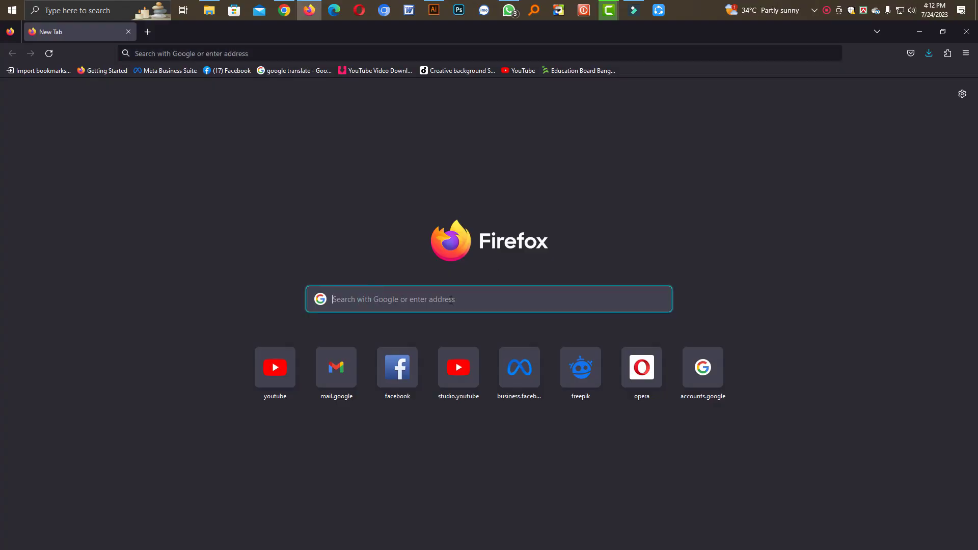
pyautogui.write('ssc result 2023')
pyautogui.press('Return')
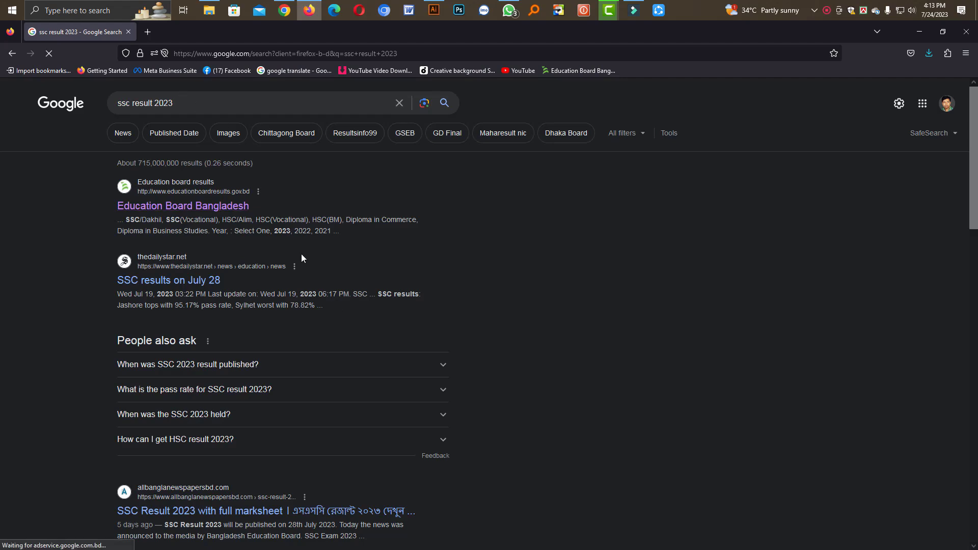
# - Scroll through the results and return to the Education Board Bangladesh entry at the top
pyautogui.scroll(-5, 301, 254)
pyautogui.scroll(-3, 318, 352)
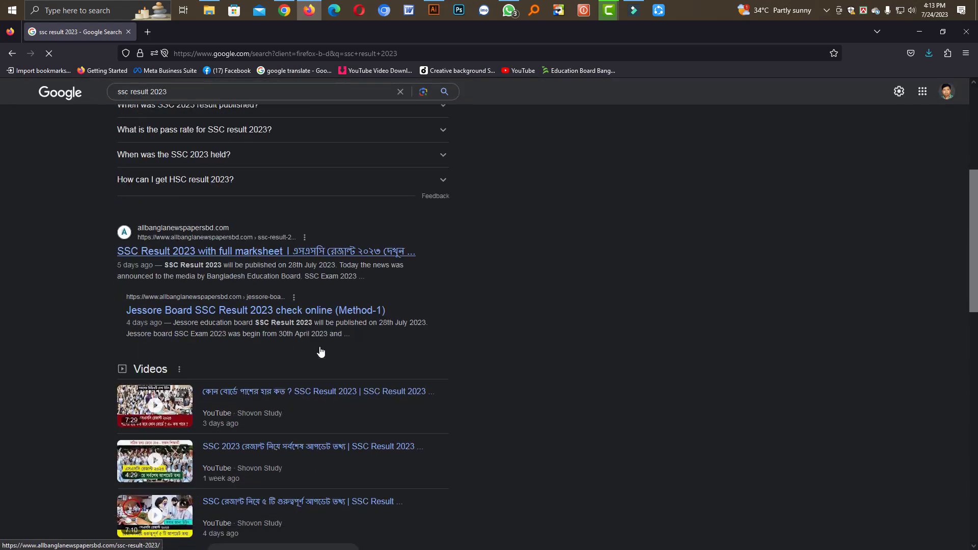
pyautogui.scroll(-2, 212, 449)
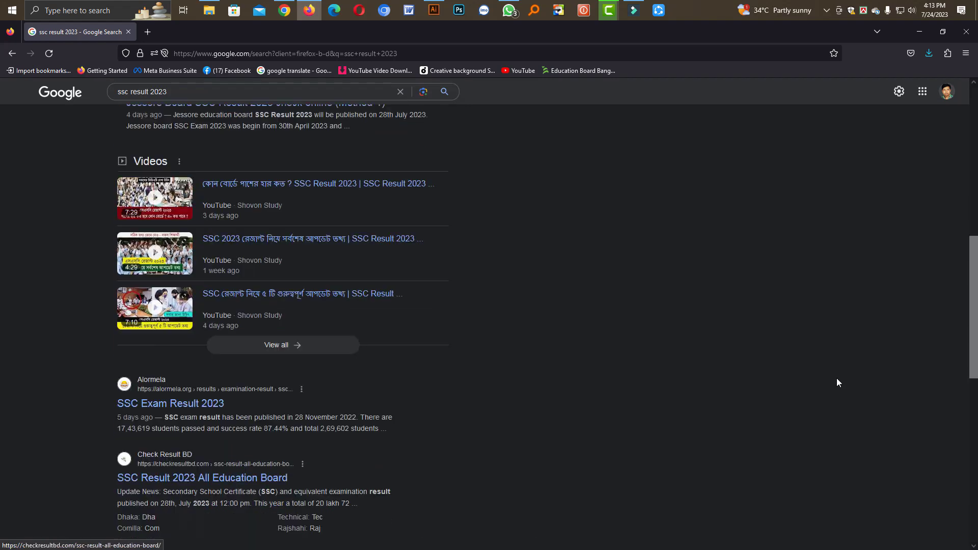
pyautogui.moveTo(973, 330); pyautogui.dragTo(974, 489)
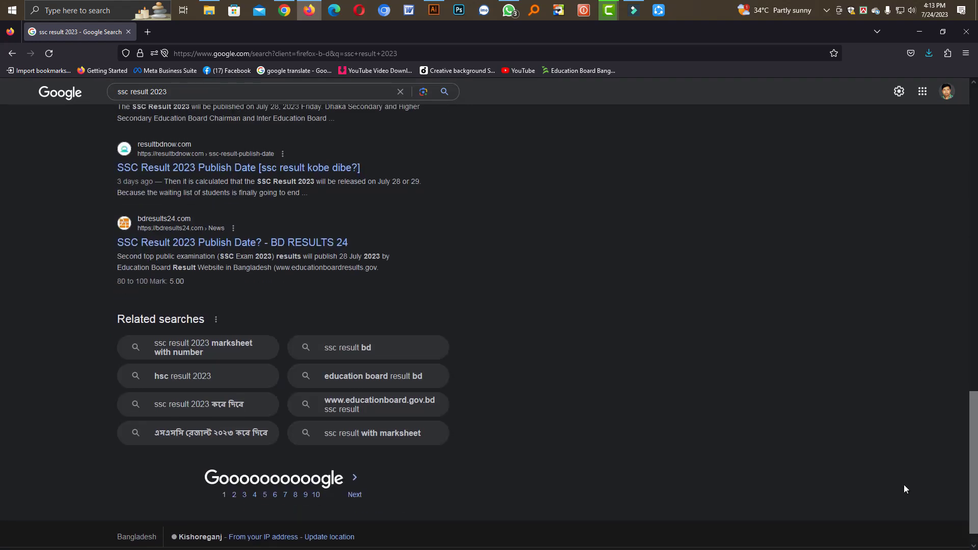
pyautogui.scroll(2, 275, 327)
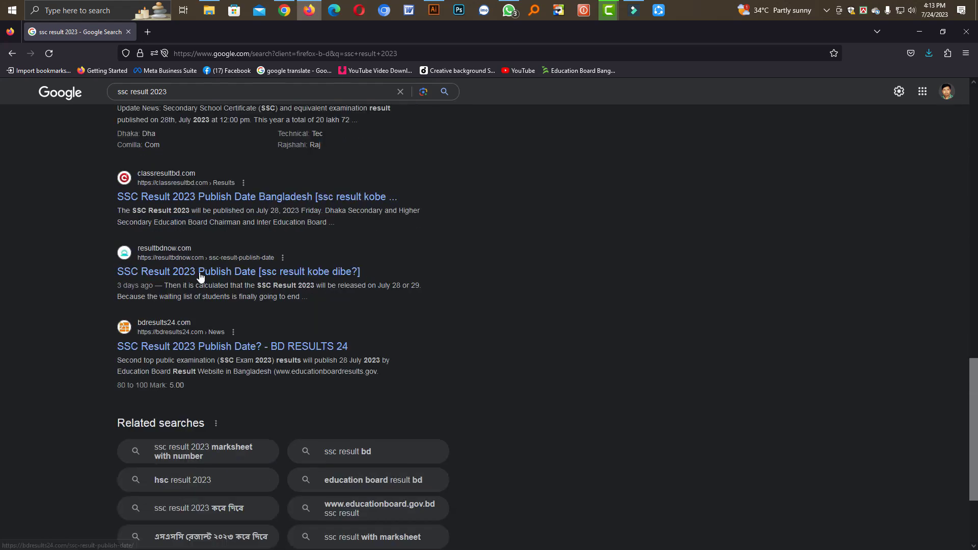
pyautogui.scroll(5, 214, 228)
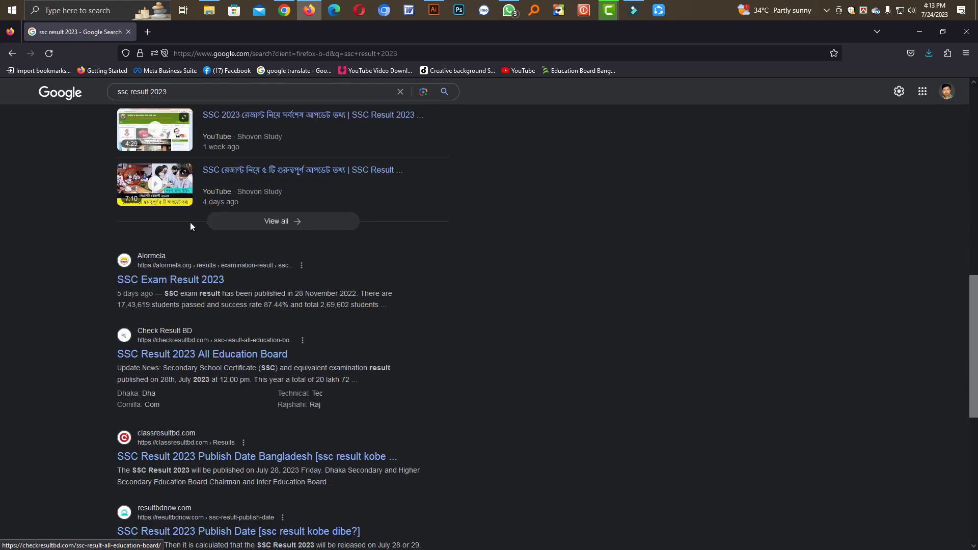
pyautogui.scroll(3, 262, 313)
pyautogui.scroll(4, 257, 306)
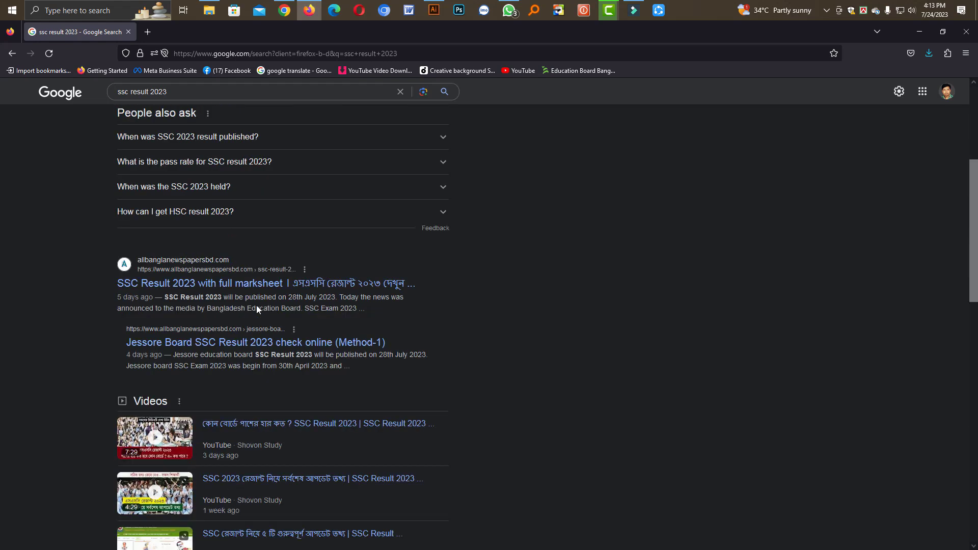
pyautogui.scroll(2, 526, 207)
pyautogui.scroll(3, 526, 207)
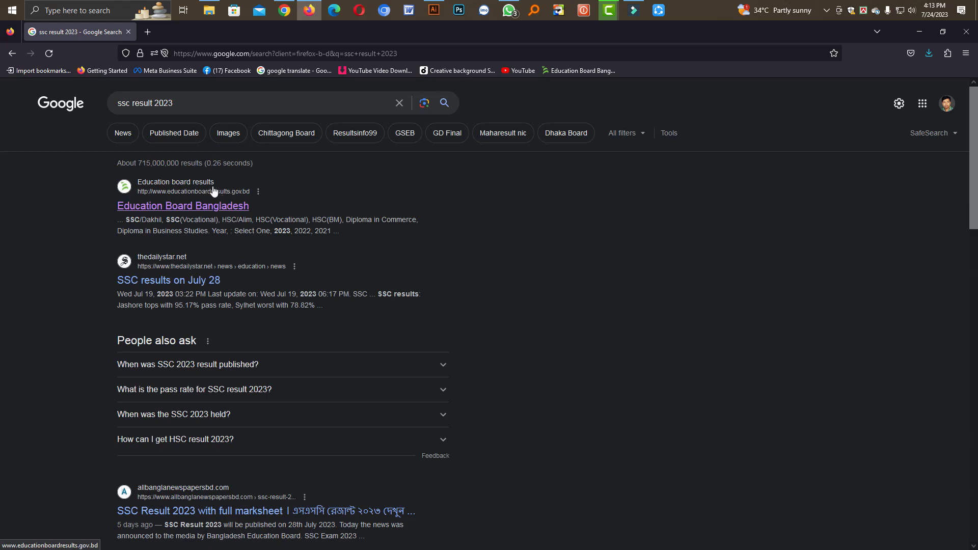
# - Open the Education Board Bangladesh form, set SSC/Dakhil/Equivalent, 2023 and Dhaka, and focus Roll
pyautogui.click(190, 207)
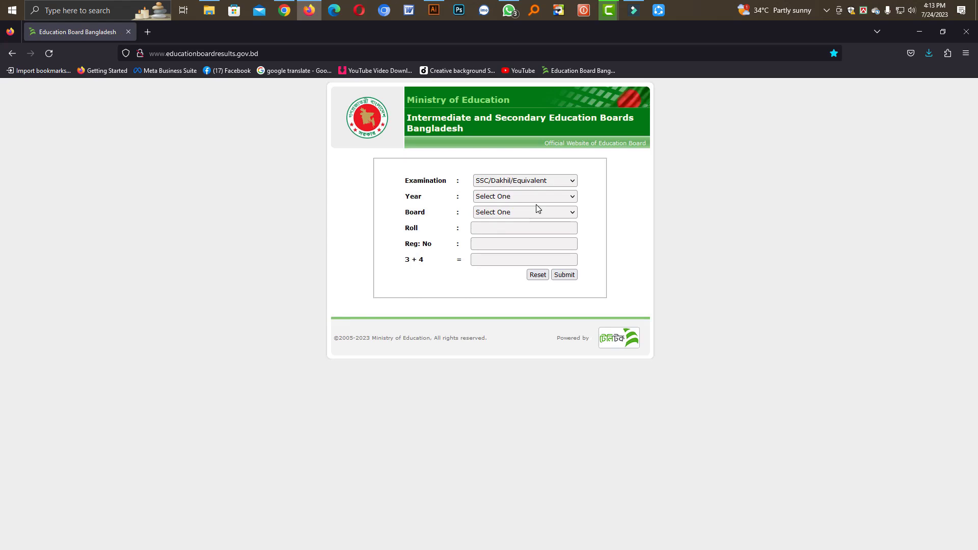
pyautogui.click(524, 182)
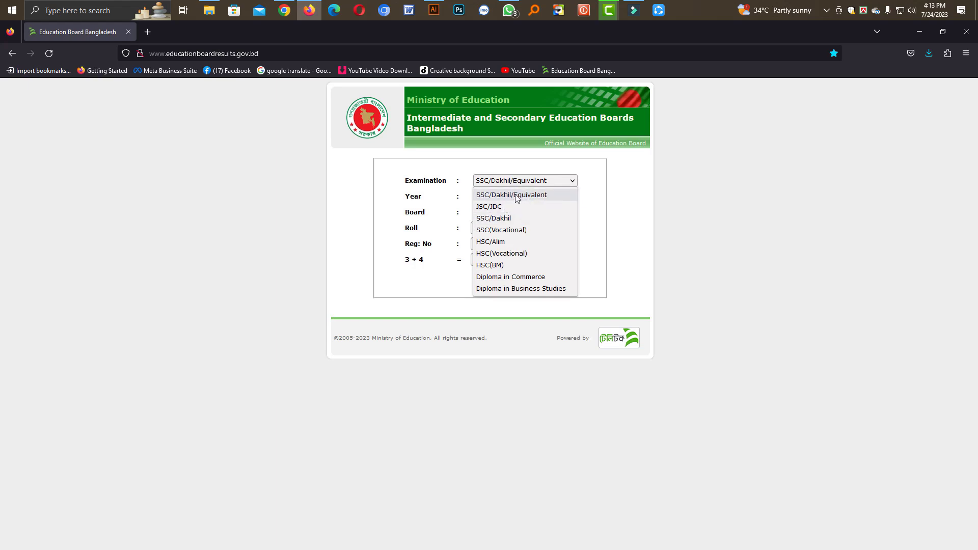
pyautogui.click(517, 199)
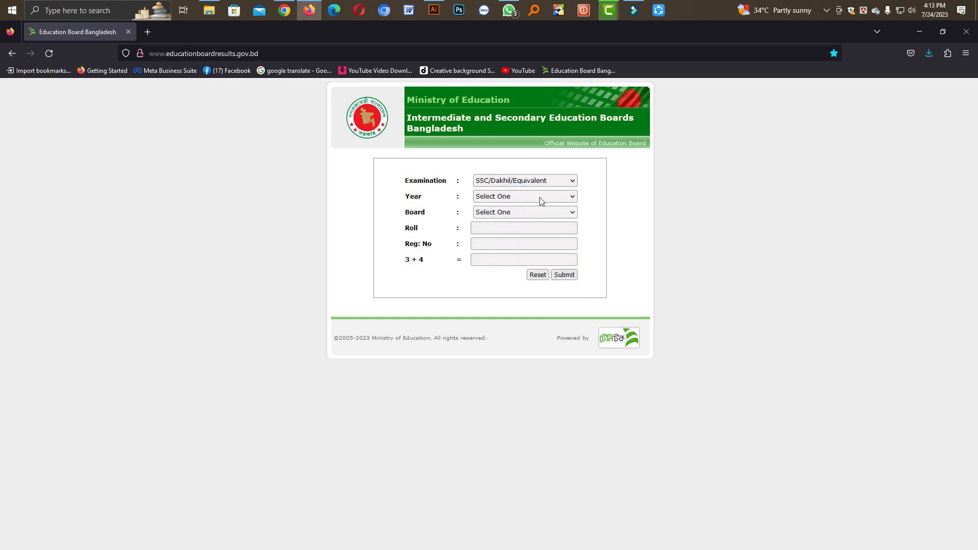
pyautogui.click(541, 197)
pyautogui.click(489, 227)
pyautogui.click(509, 212)
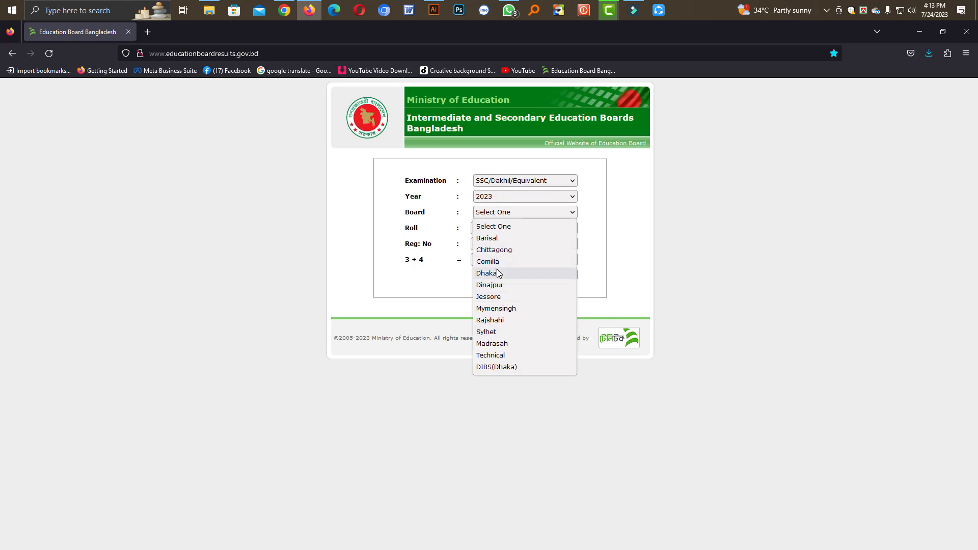
pyautogui.click(498, 273)
pyautogui.click(516, 229)
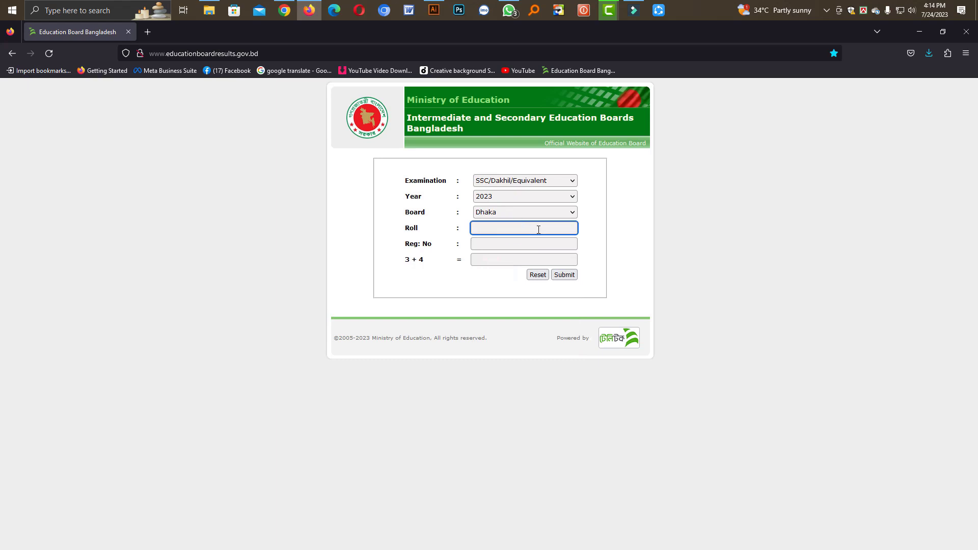
pyautogui.click(472, 243)
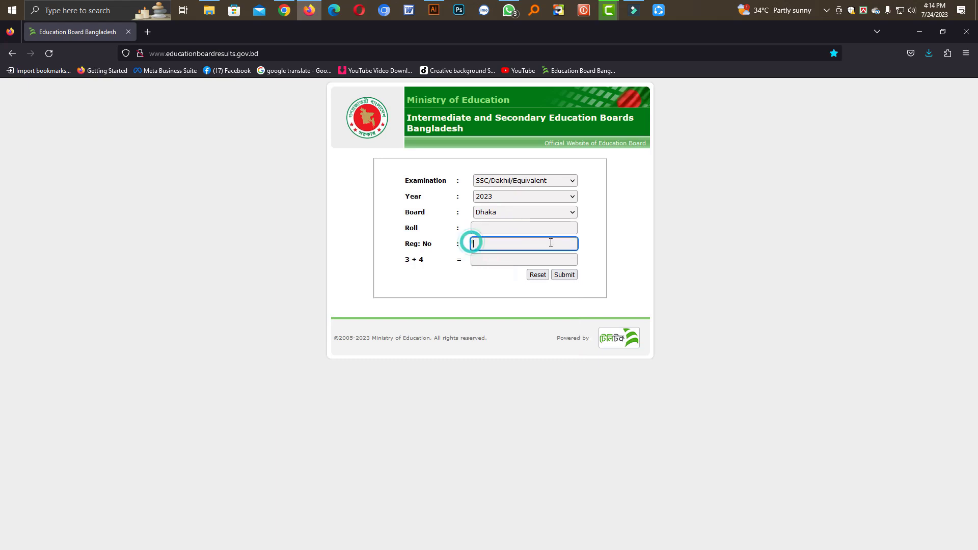
pyautogui.tripleClick(406, 262)
pyautogui.click(407, 266)
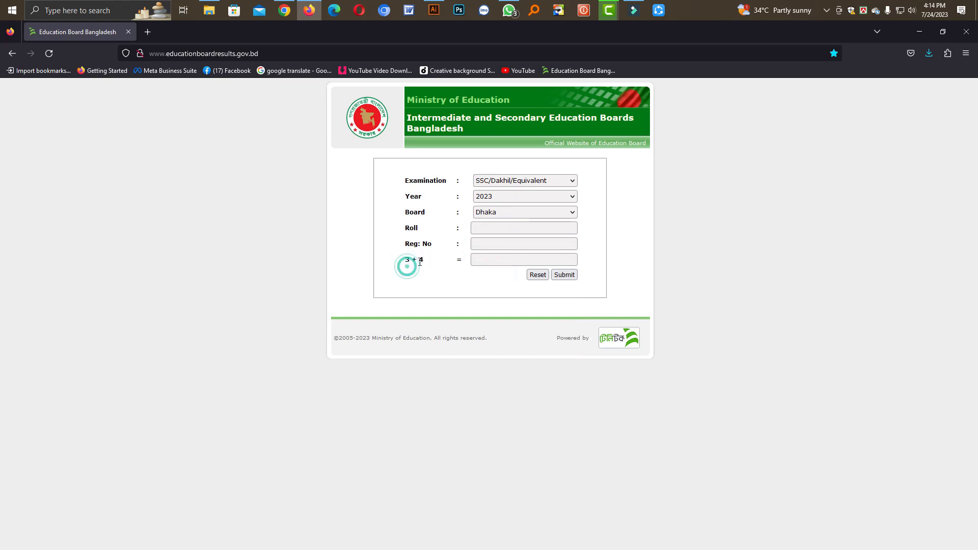
pyautogui.click(483, 259)
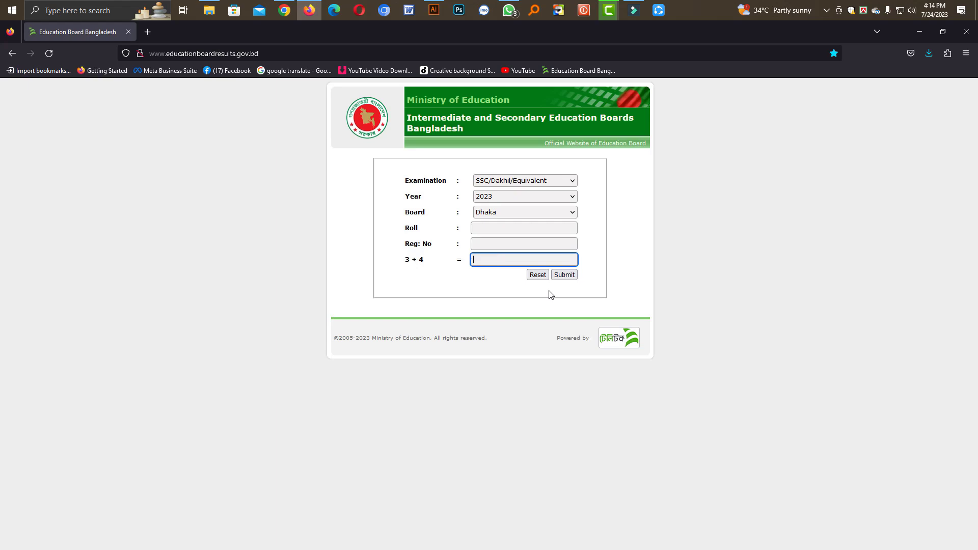
pyautogui.click(509, 230)
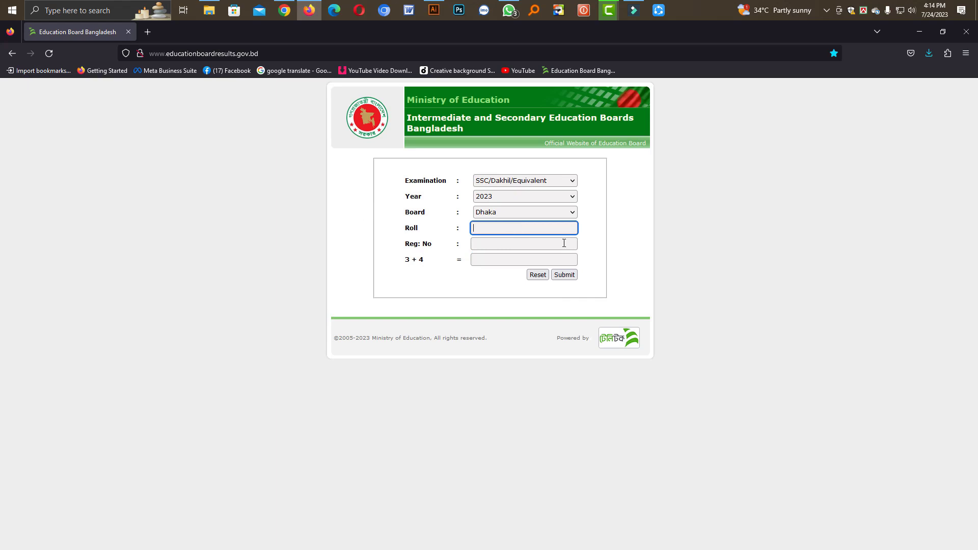